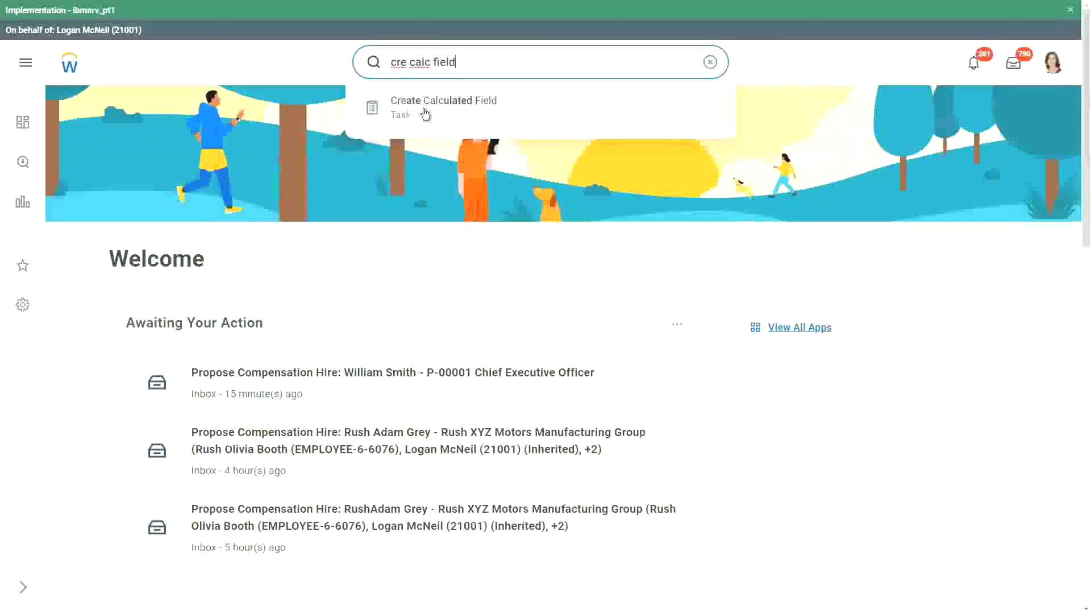
Start the Create Calculated Field task and name the field CF-WW-Eval Exp-Test
click(424, 108)
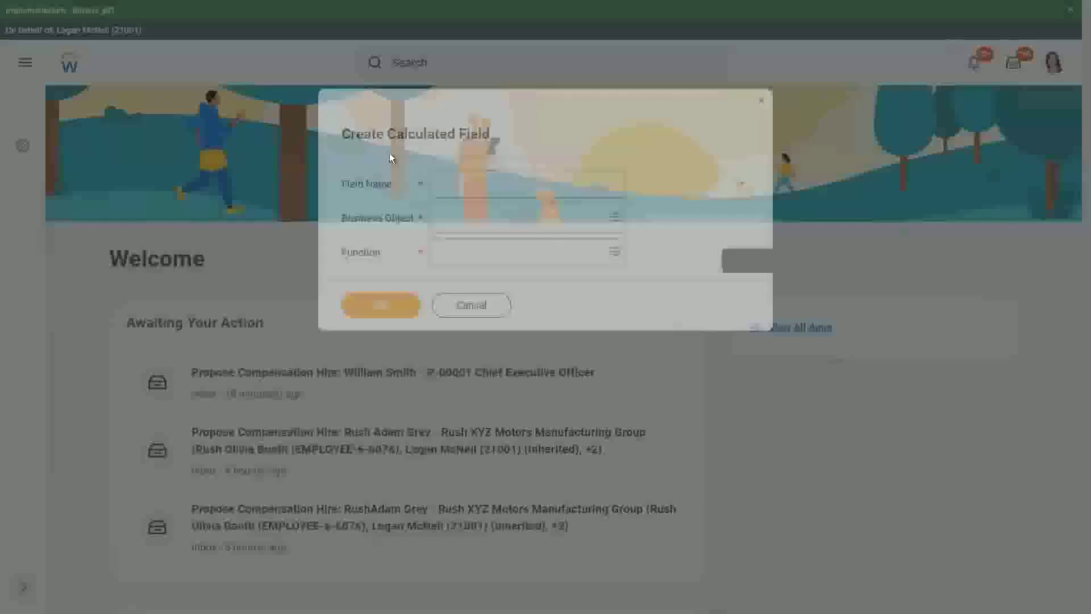
click(447, 175)
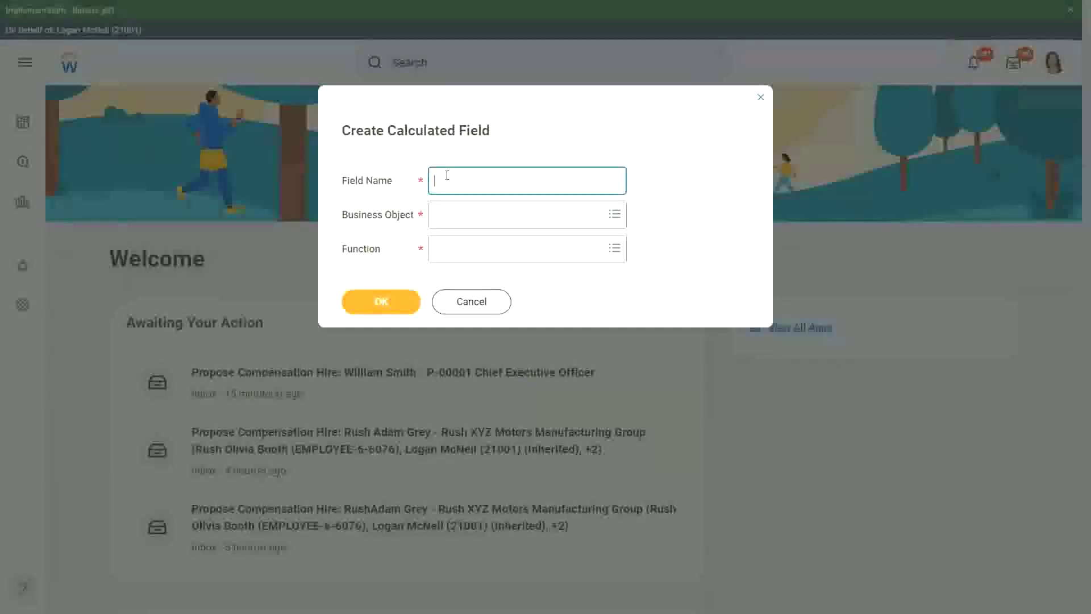
text(CF-WW-)
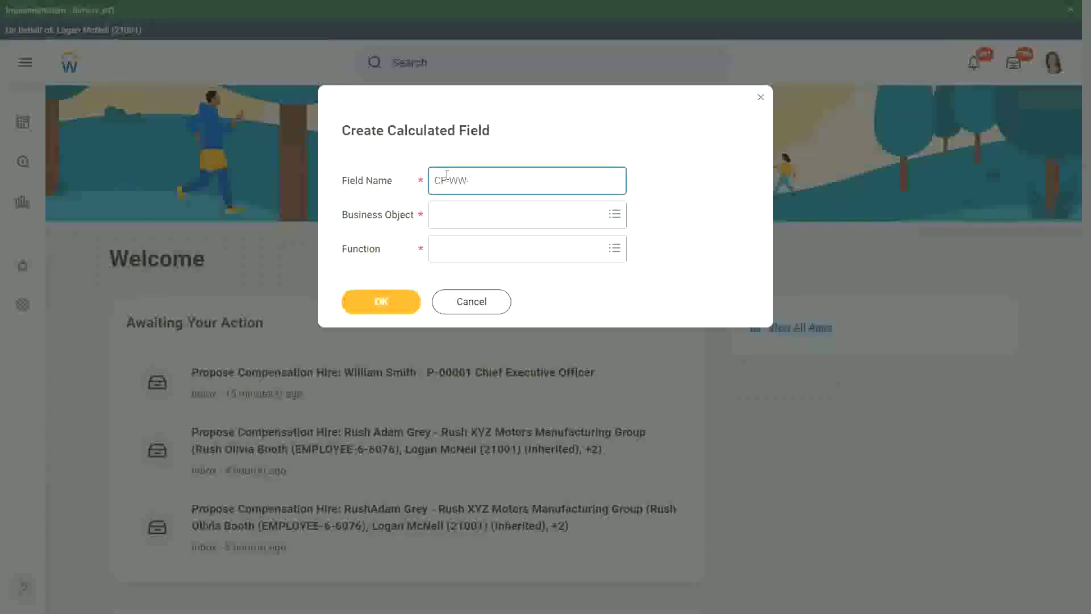
text(Eval Exp -)
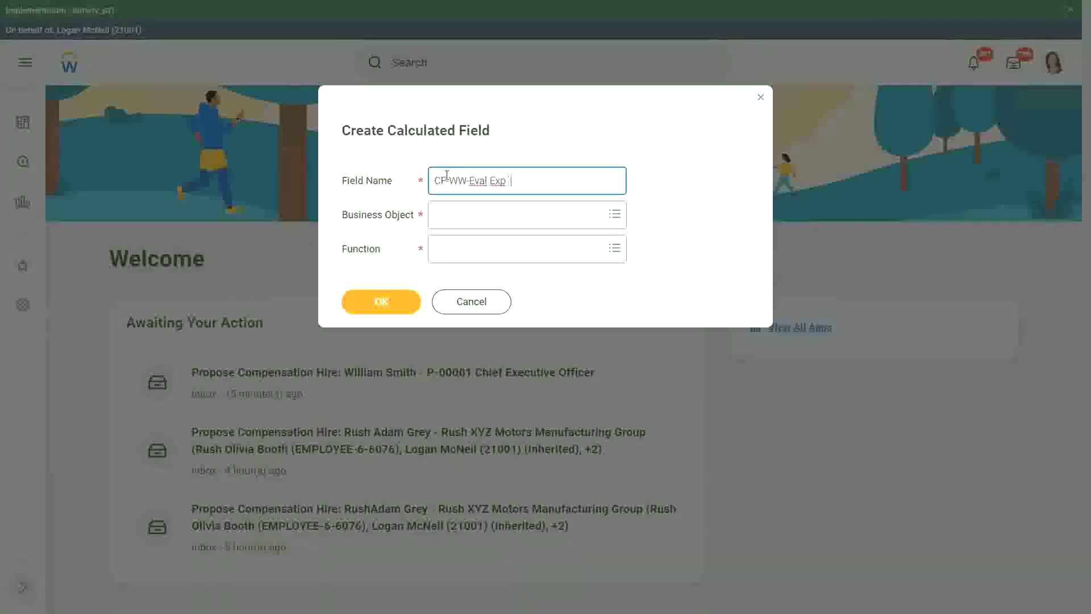
key(BackSpace)
key(BackSpace)
text(-Test)
key(Tab)
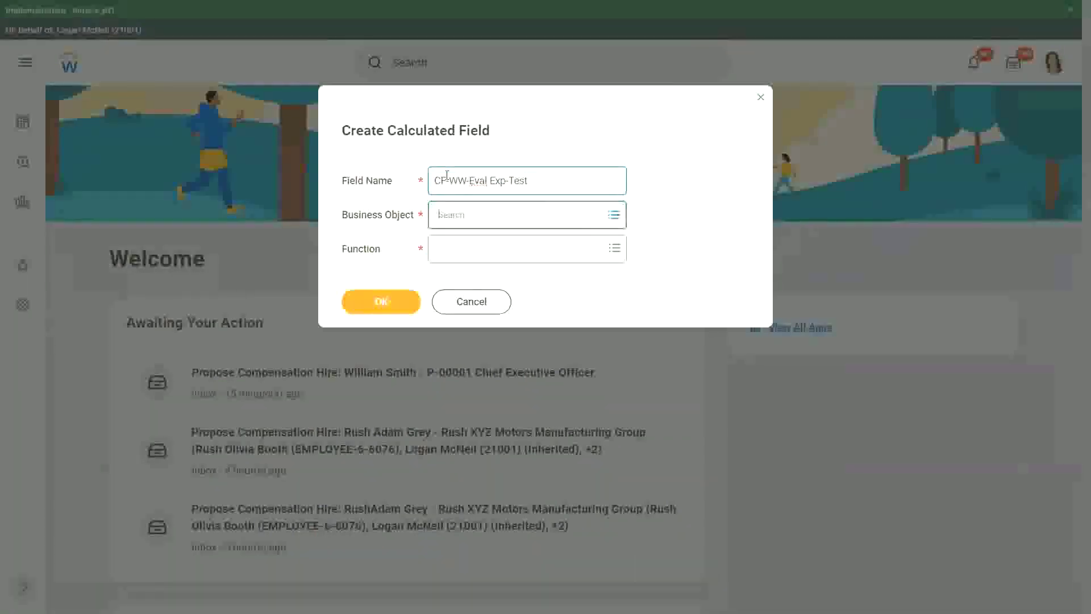
Set the calculated field's business object to Worker and its function to Evaluate Expression, and proceed to the calculation setup
text(worker)
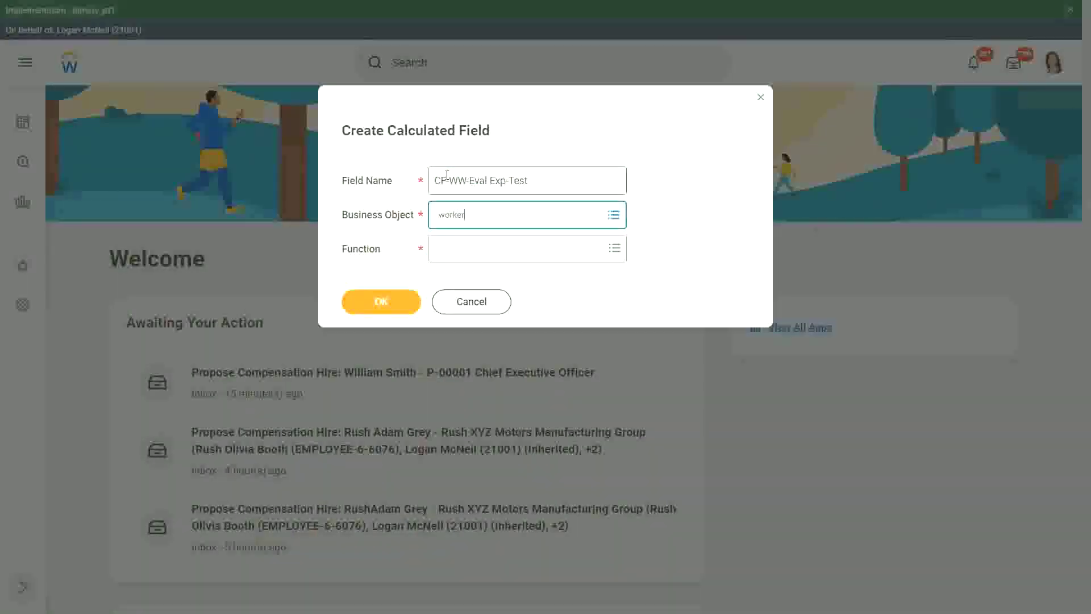
key(Return)
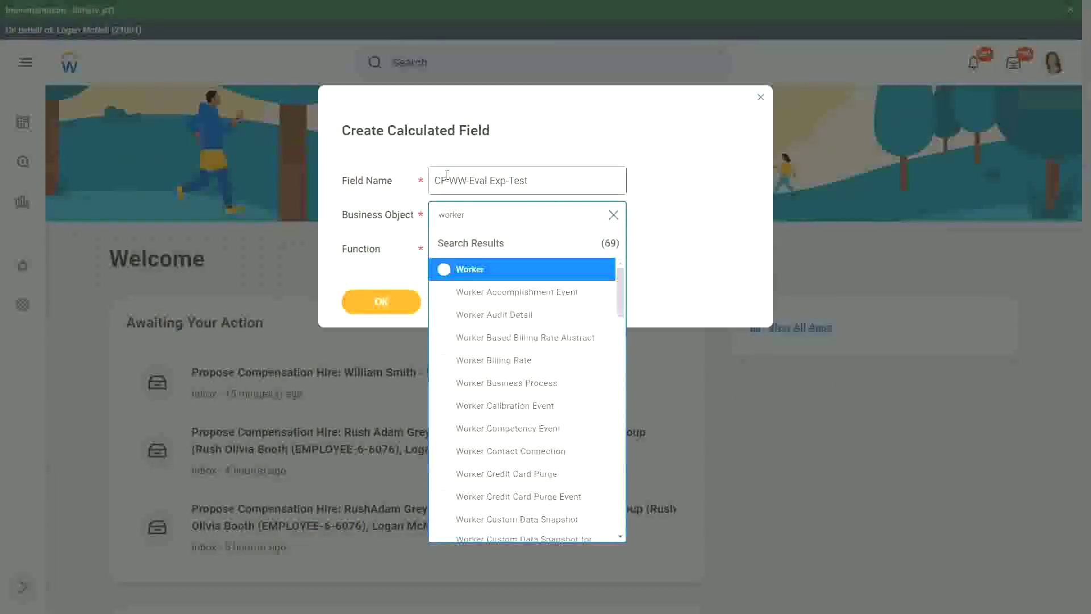
key(Return)
key(Tab)
text(ev)
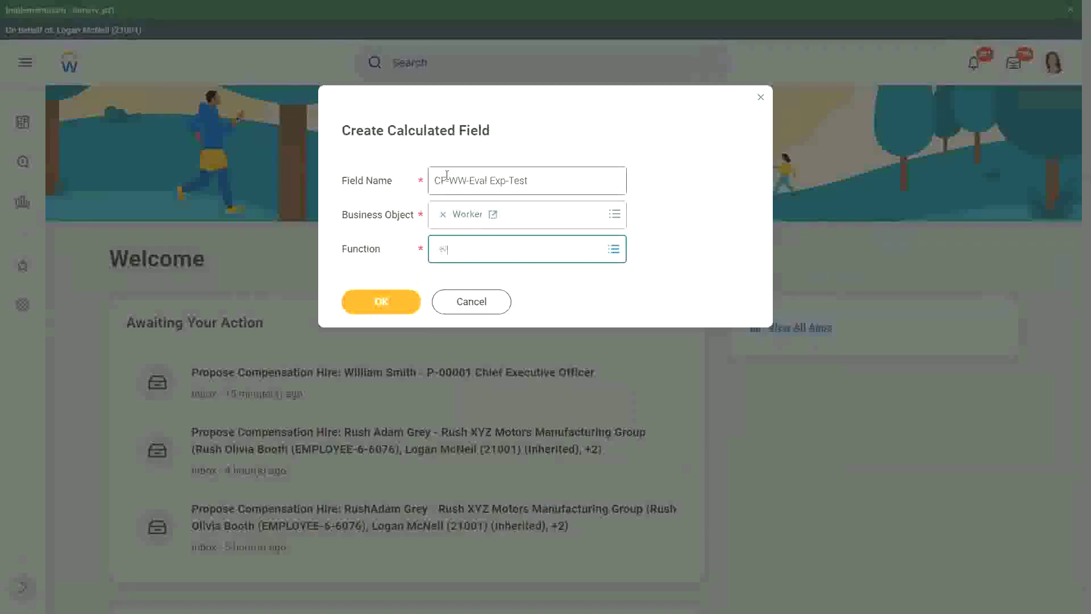
text(al exp)
key(Return)
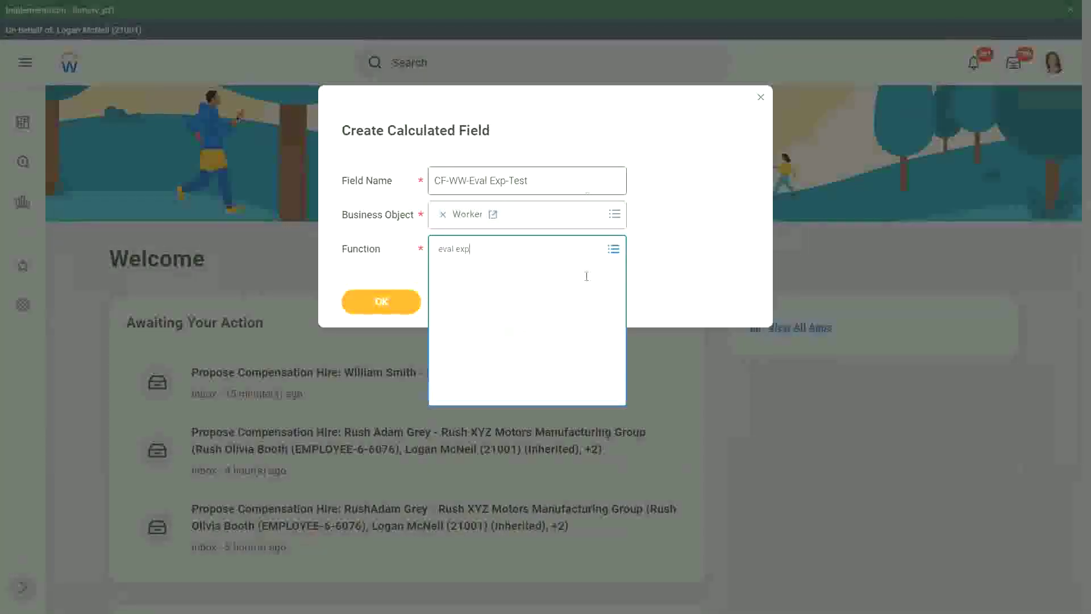
click(464, 303)
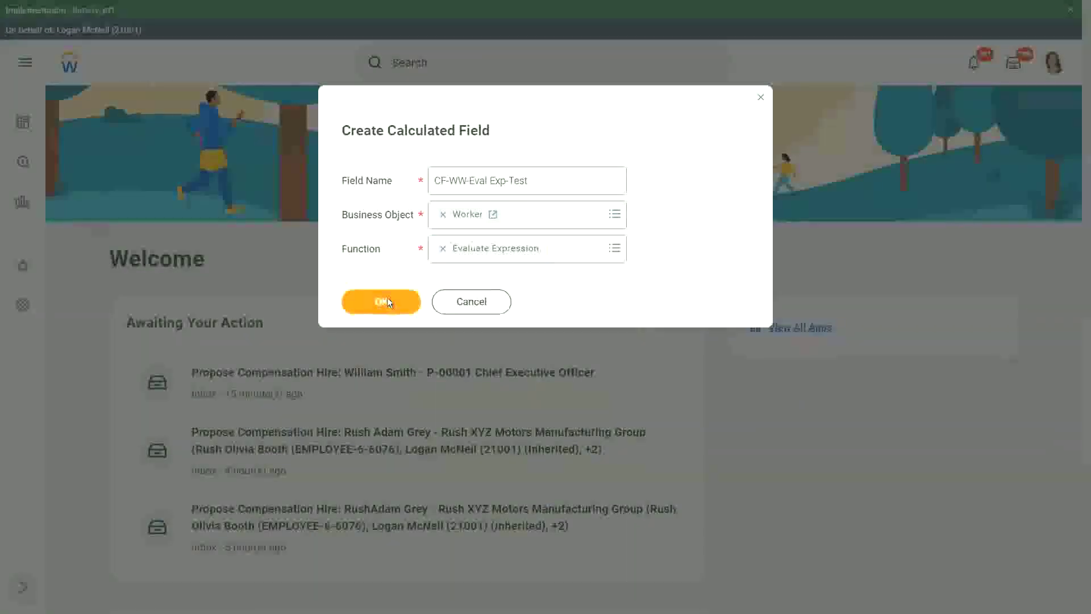
click(387, 299)
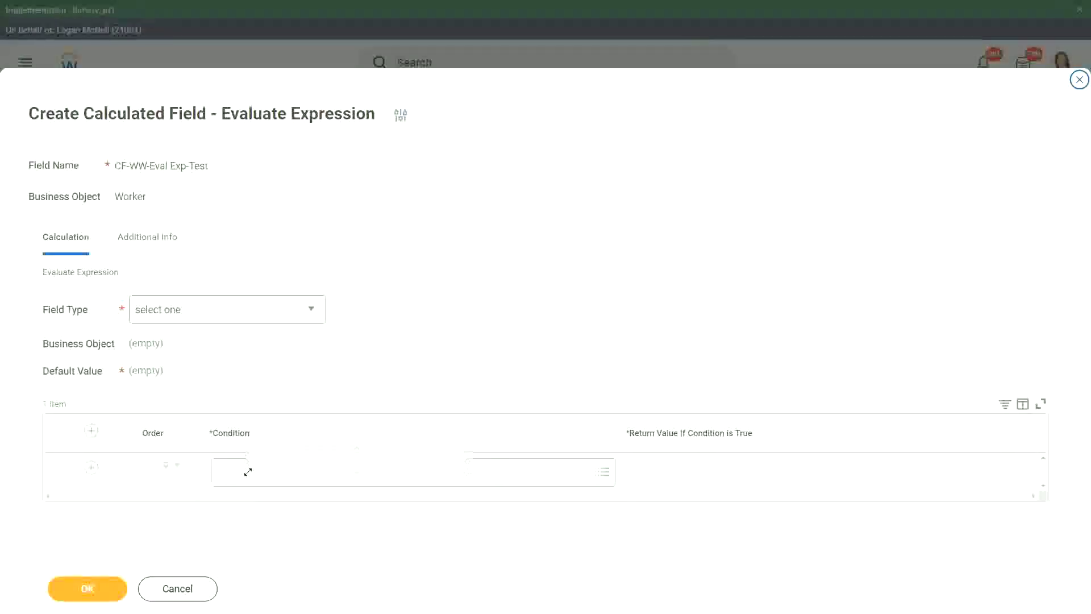
Annotate the Condition cell of the expression row with the on-screen text "Boolean or a T/F field"
drag(279, 446, 252, 458)
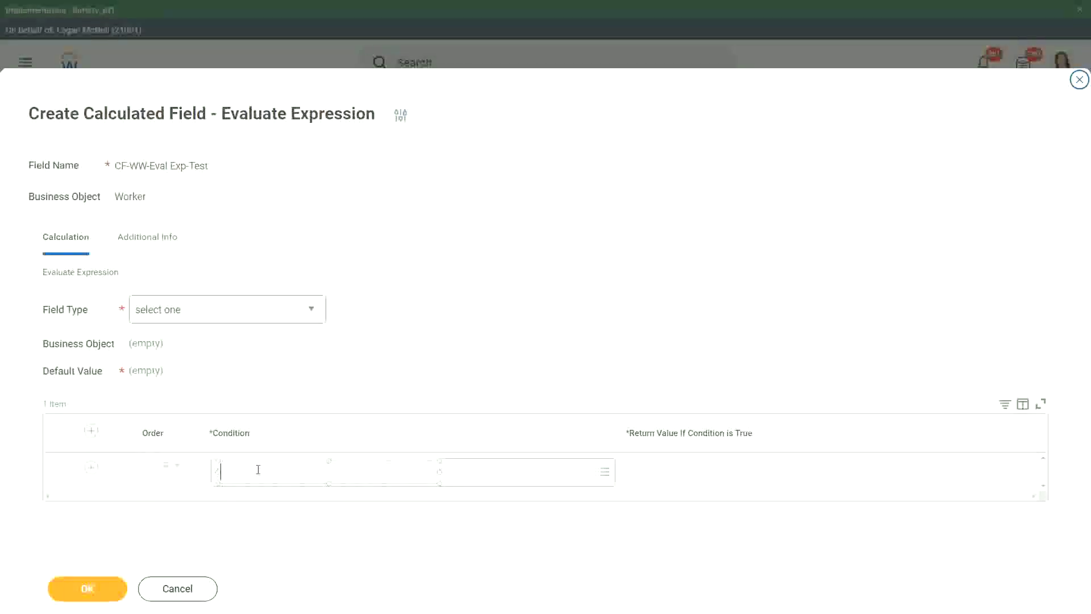
text(Boo)
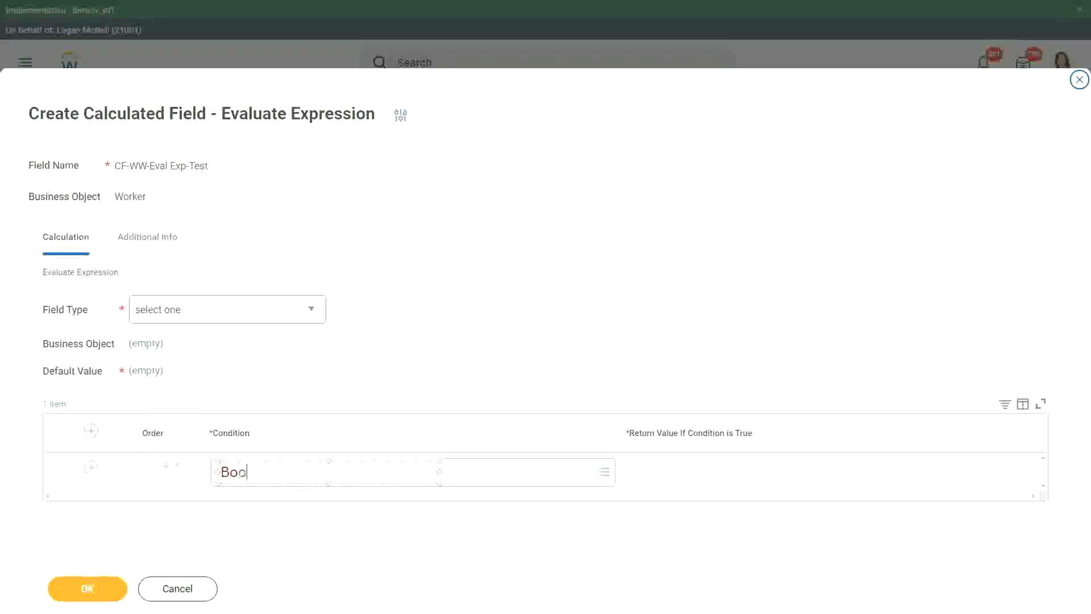
text(lean or a T/F)
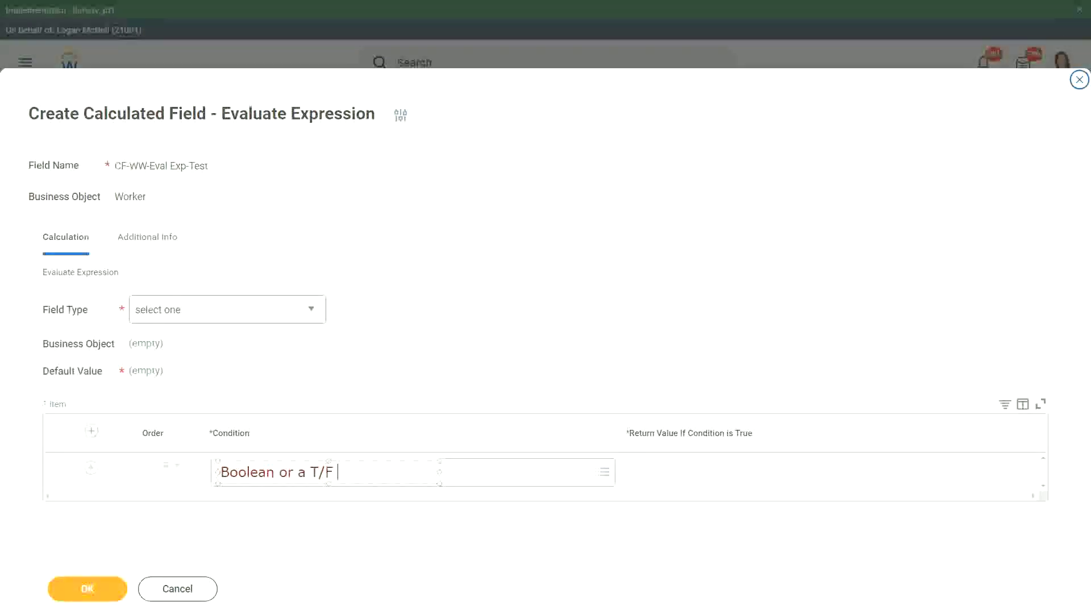
text( field)
click(380, 360)
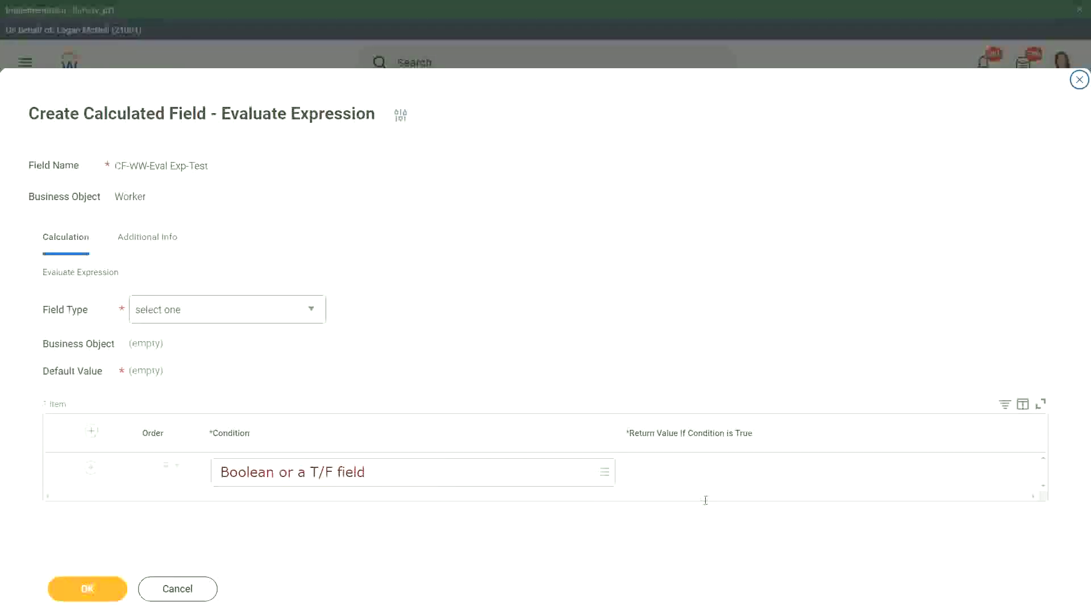
Annotate the Return Value If Condition is True cell with "Another Calc Field that gives the result", widened to fit one line
click(630, 474)
text(Another Calc Field)
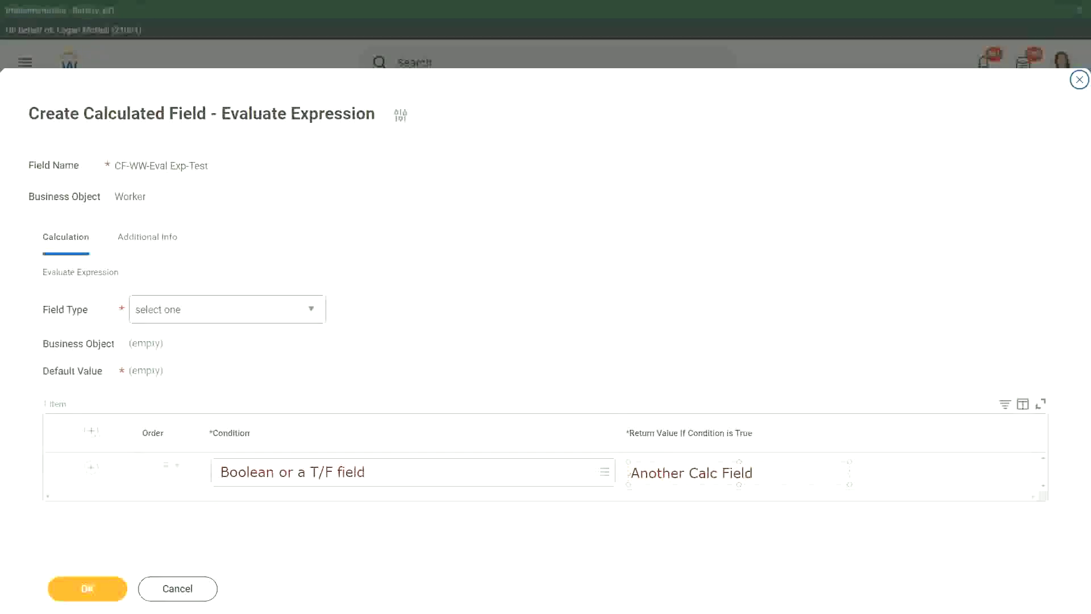
text( that gives the result)
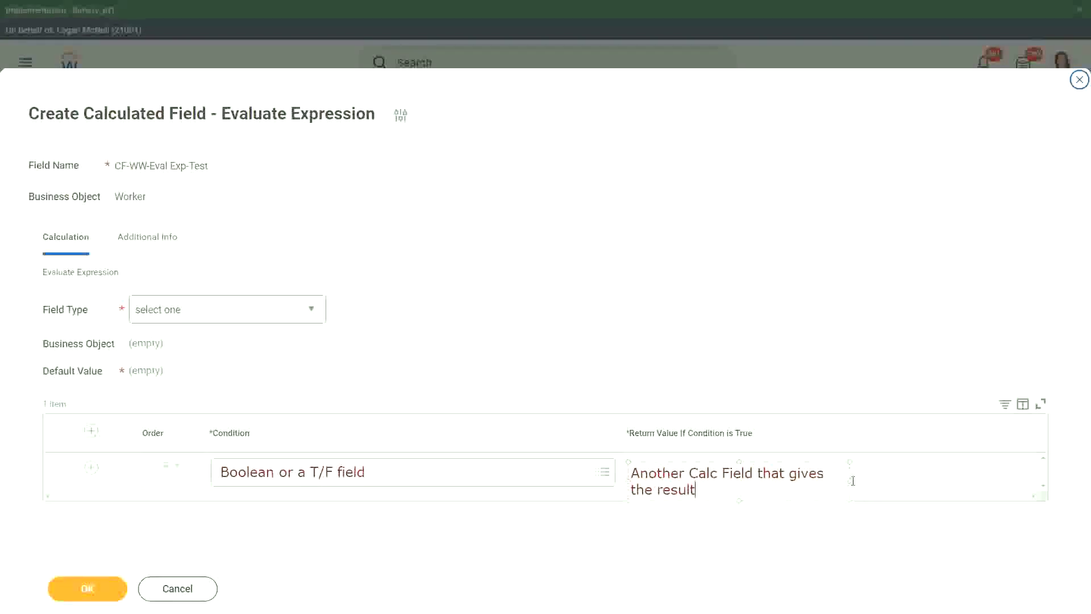
drag(849, 481, 960, 470)
click(613, 514)
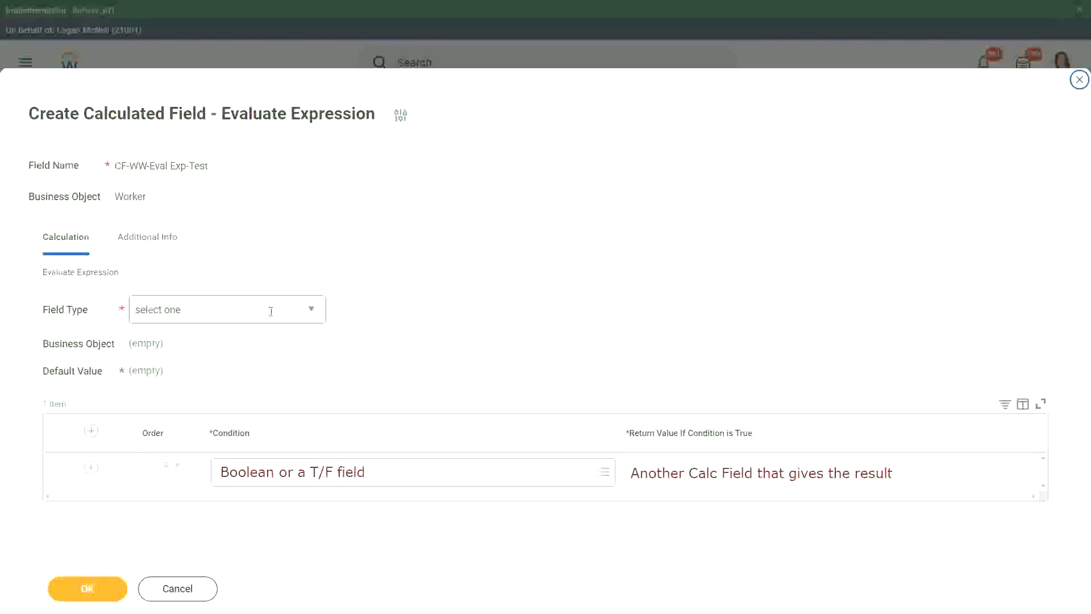
Leave annotation mode and set the Field Type of the expression to Text
click(316, 307)
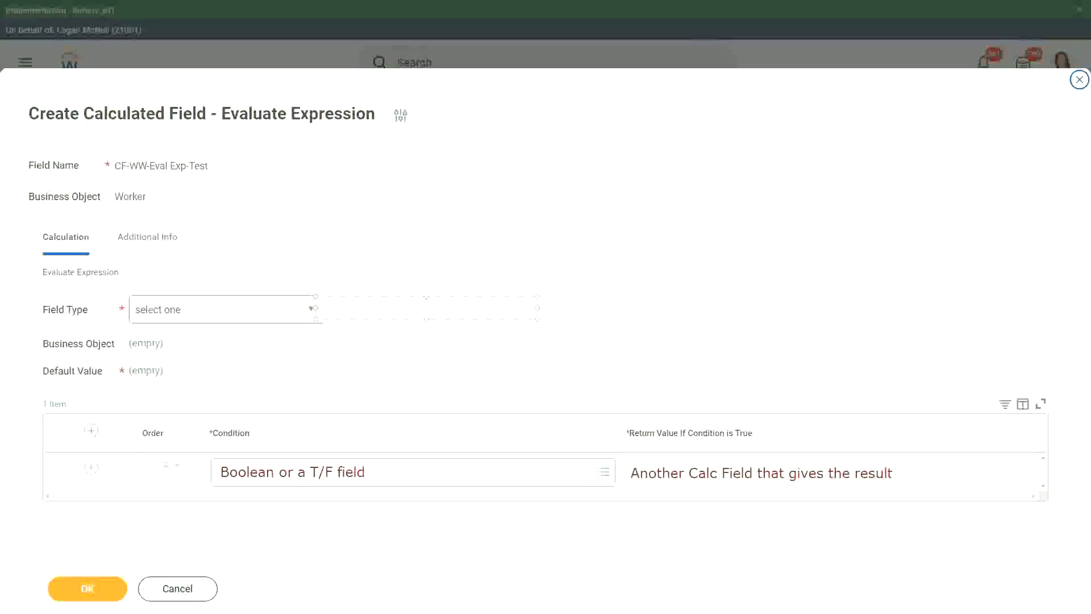
key(Escape)
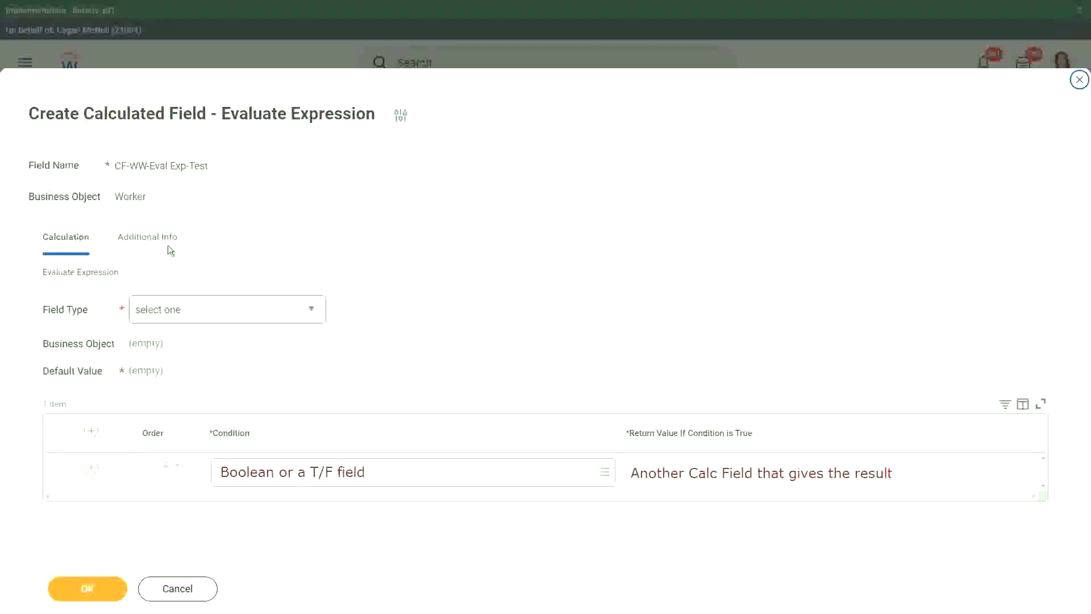
click(313, 308)
click(313, 308)
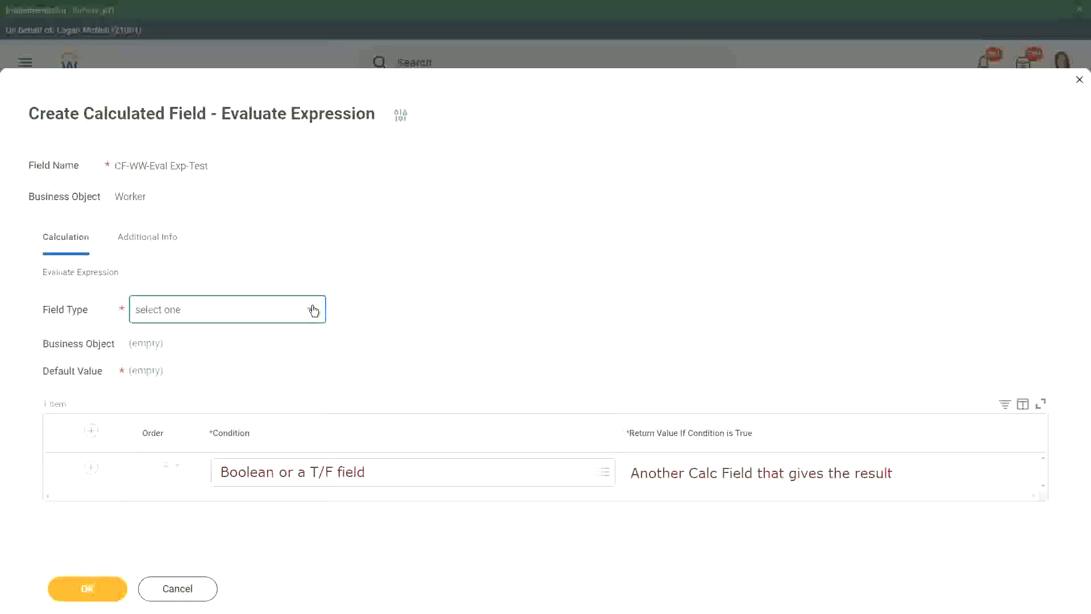
click(314, 310)
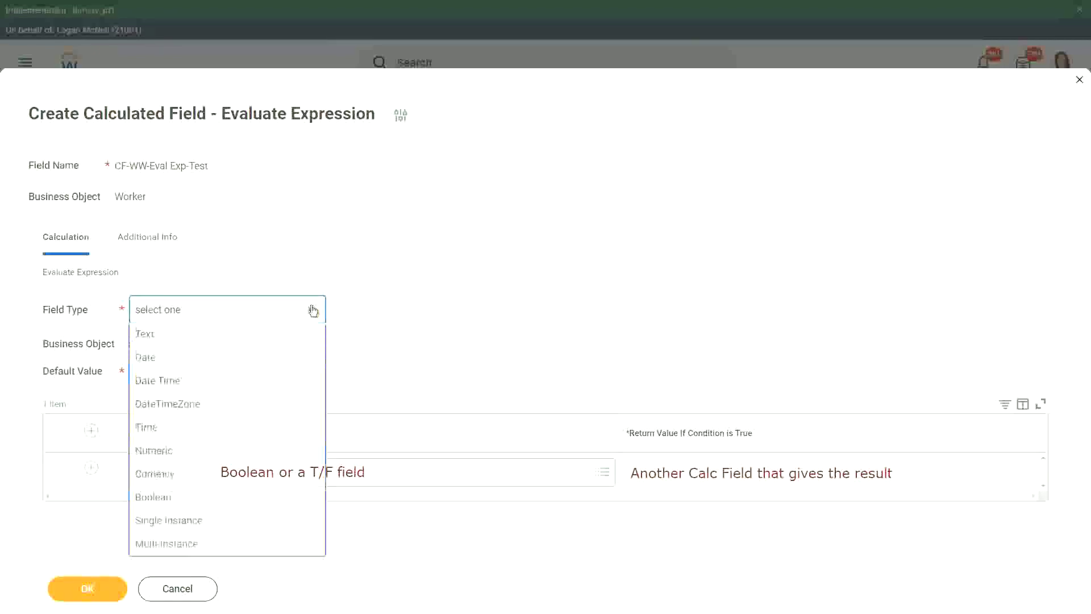
click(155, 360)
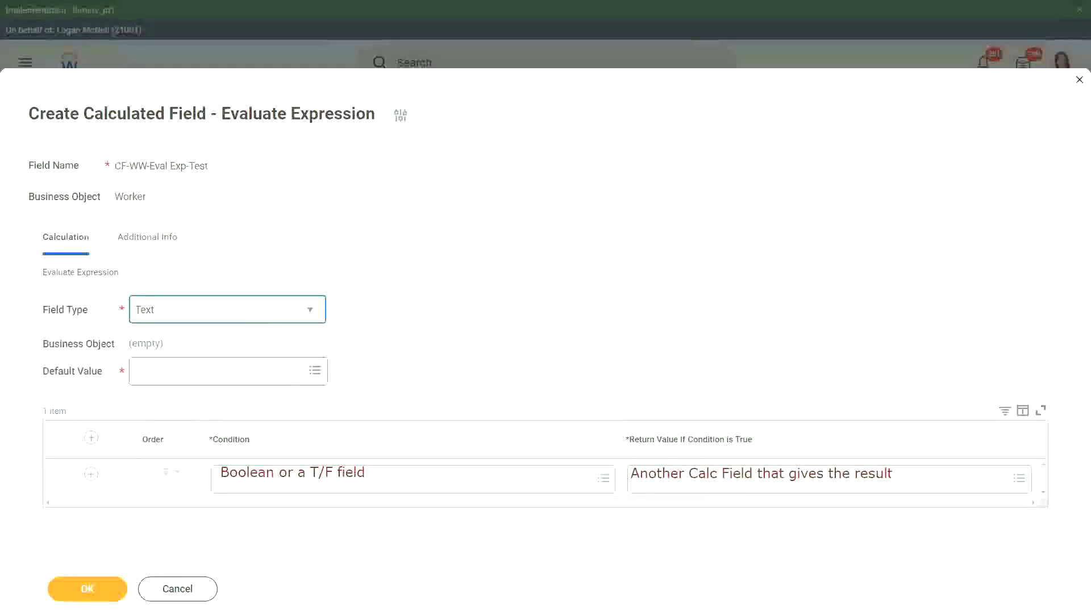
Annotate the Default Value field with the on-screen text "Some Default Value" and align it inside the field
click(147, 371)
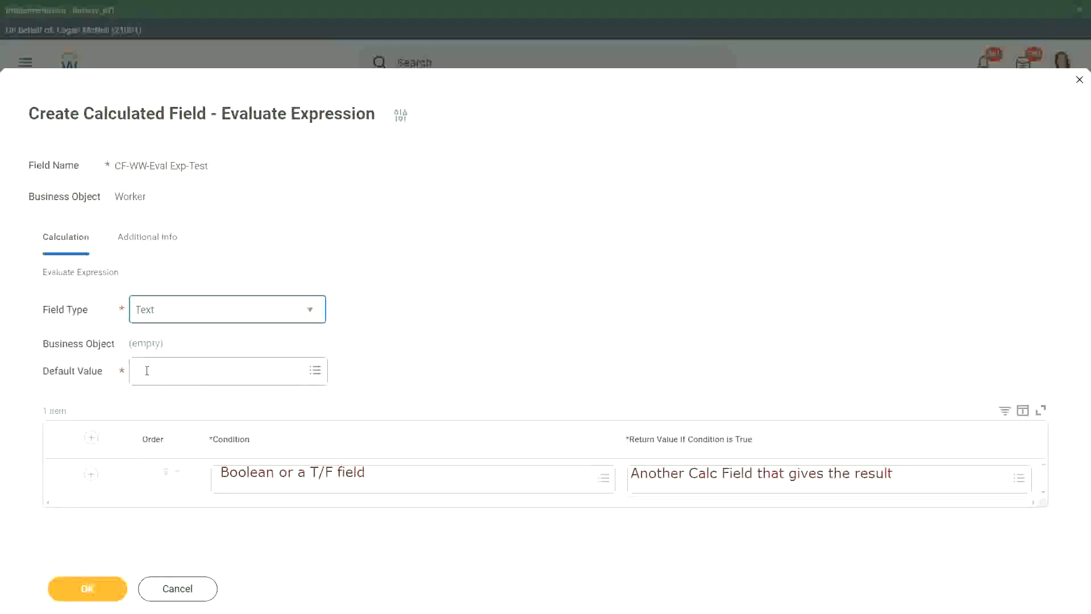
text(S)
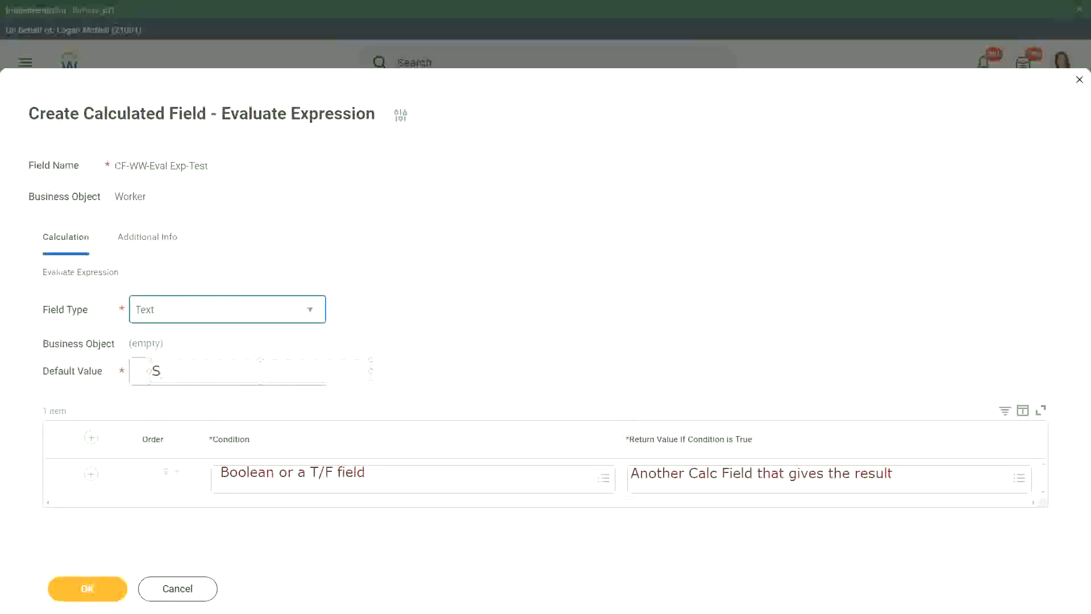
text(ome Default Value)
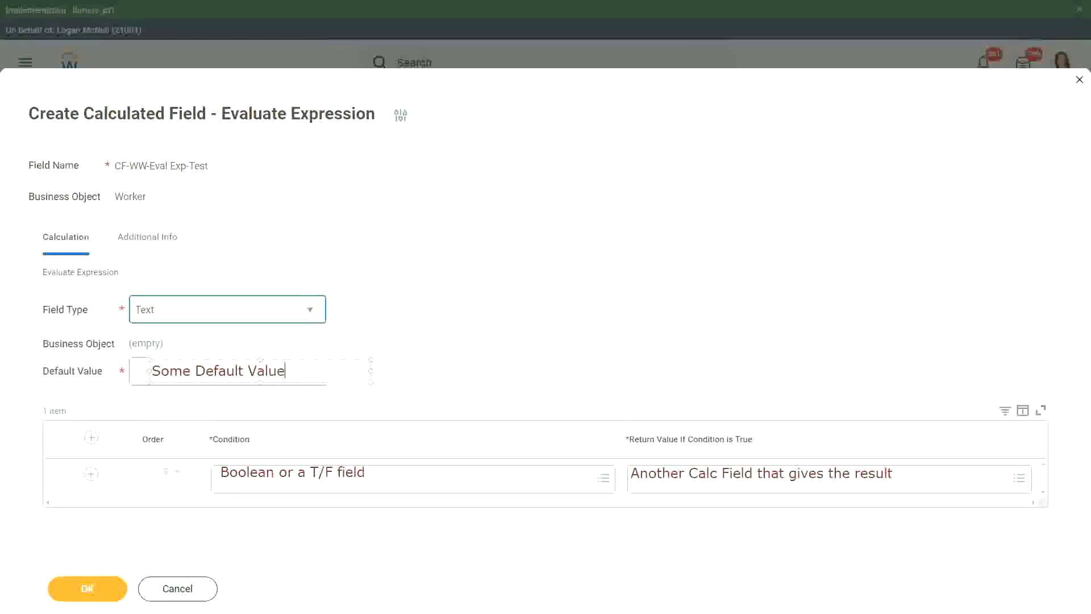
drag(271, 358, 264, 360)
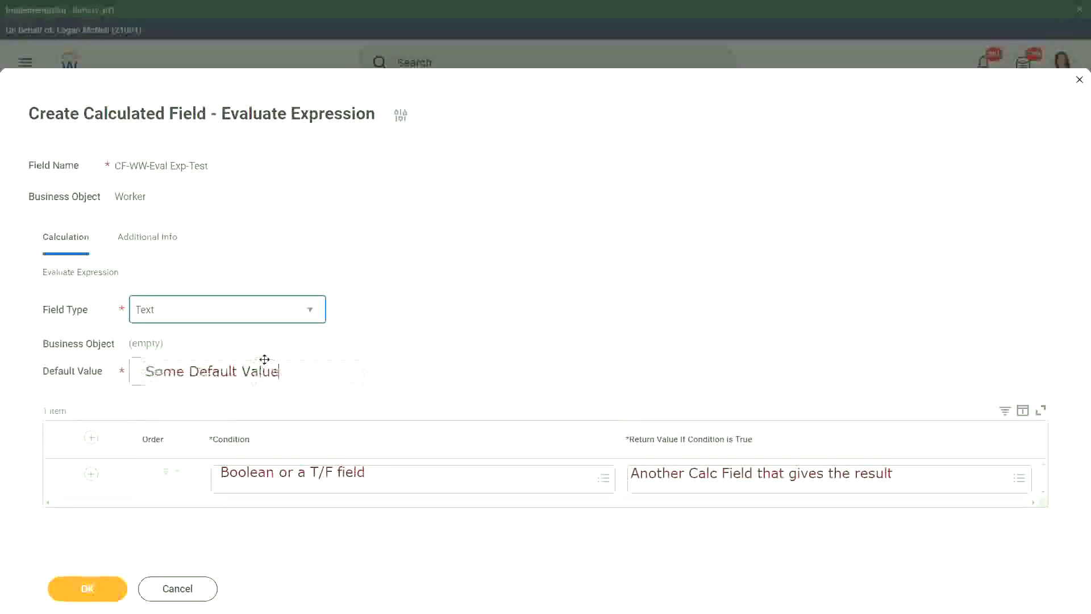
Replace the return value annotation with "Type in the value that you want in the output", widened to fit one line
click(451, 360)
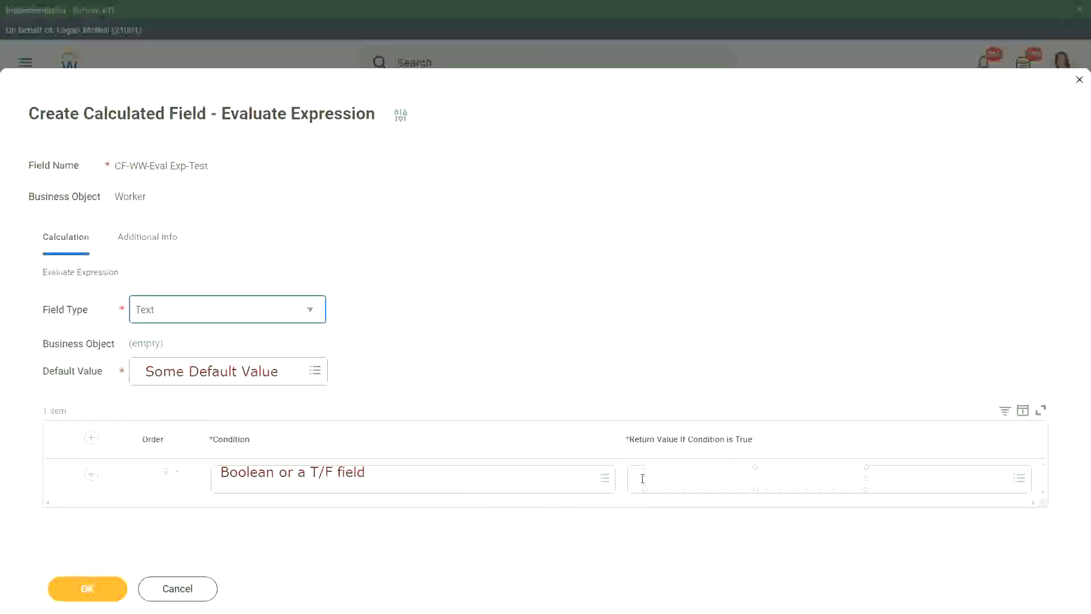
text(Type in the value that you )
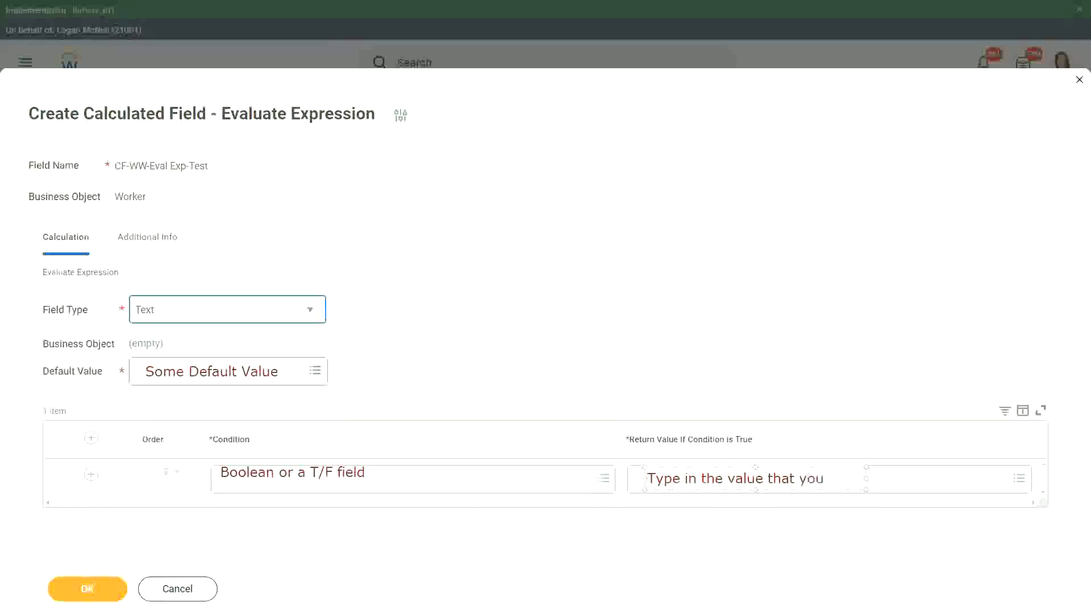
text(want in the o)
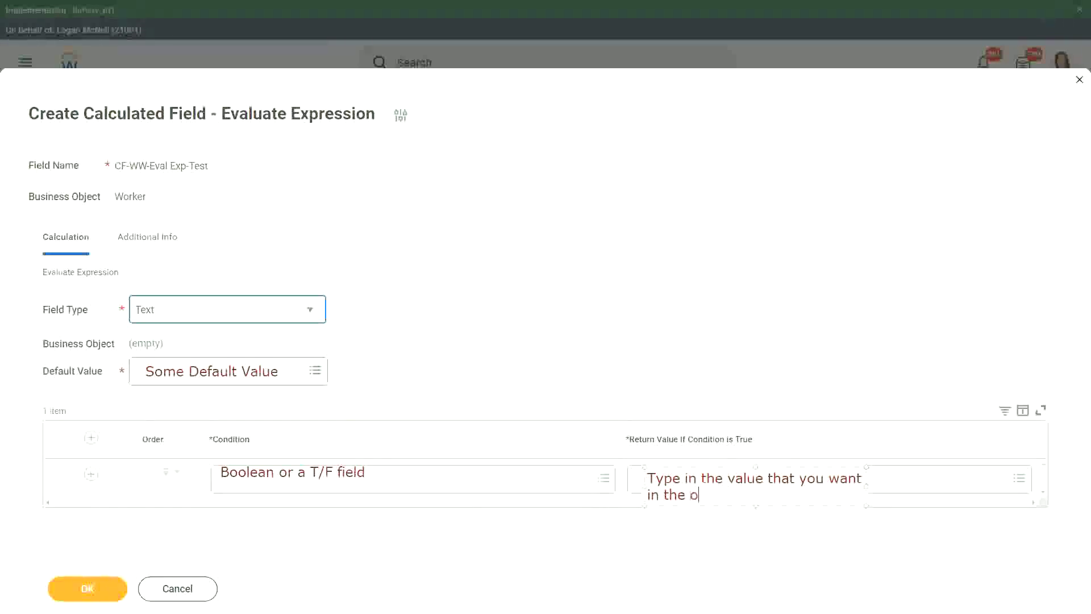
text(utput)
drag(866, 485, 1001, 476)
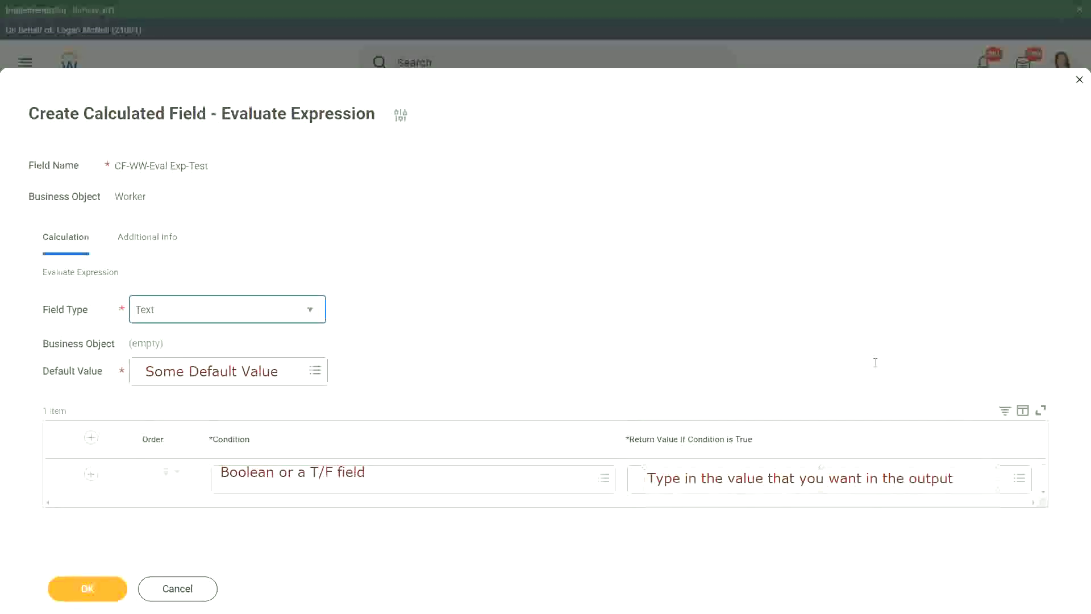
click(857, 342)
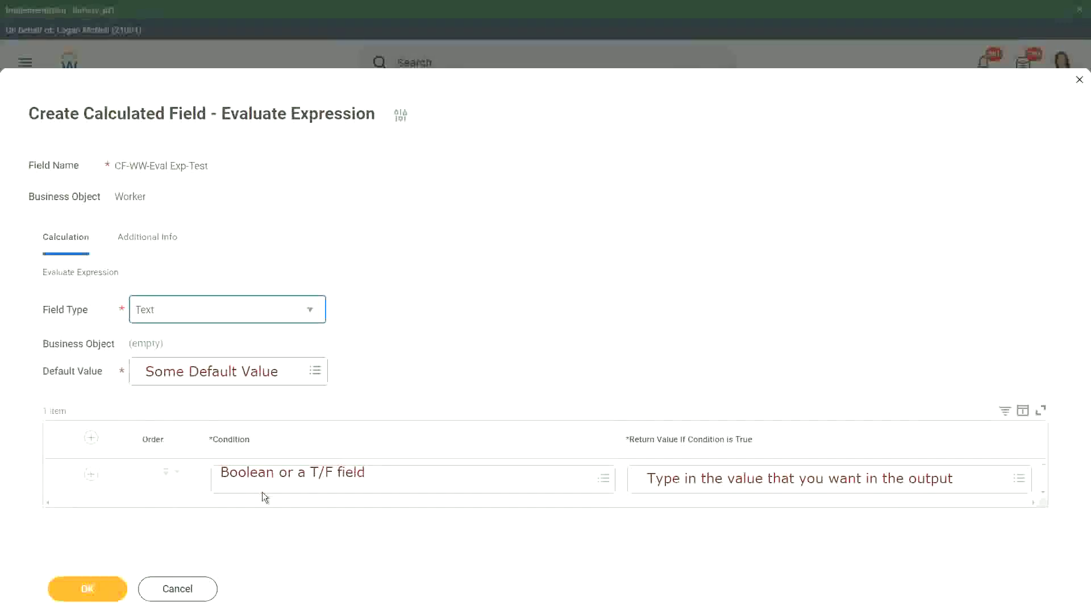
Cancel the calculated field, discarding its changes, and dismiss the Implementation environment banner
click(179, 591)
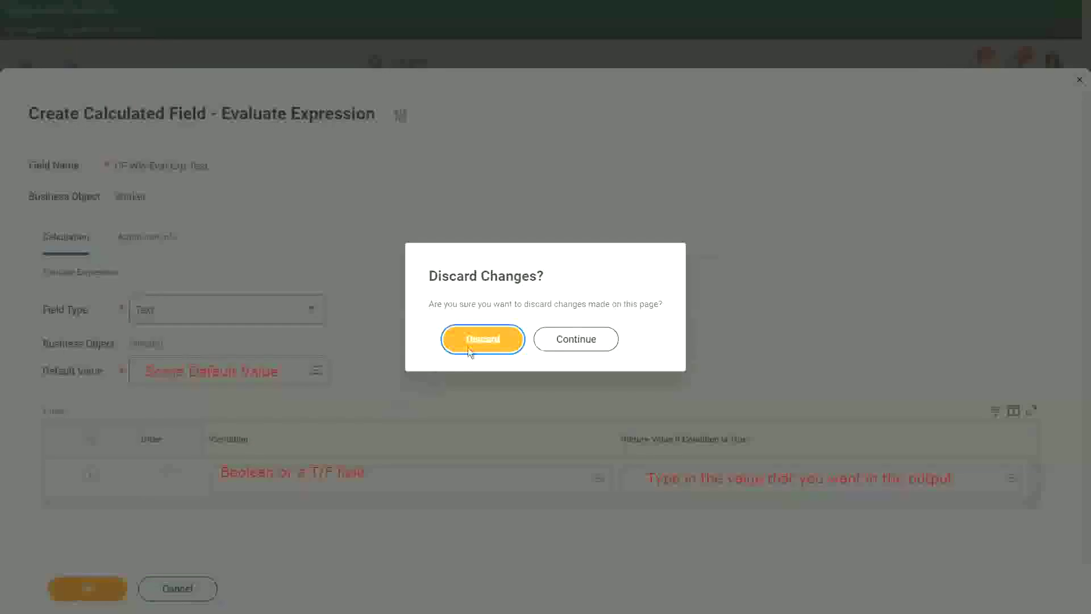
click(490, 340)
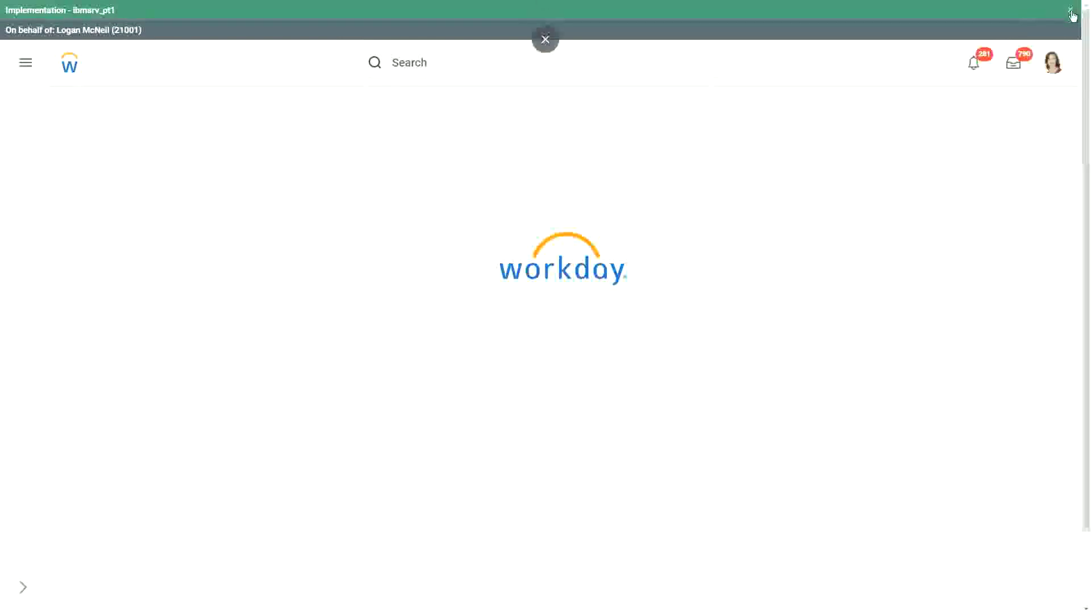
click(1071, 13)
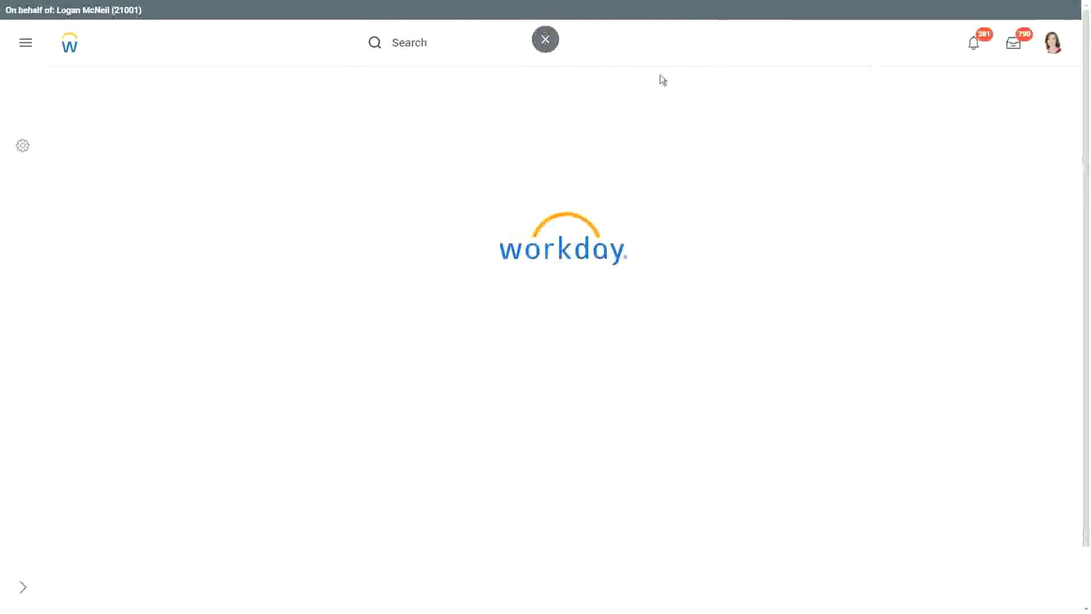